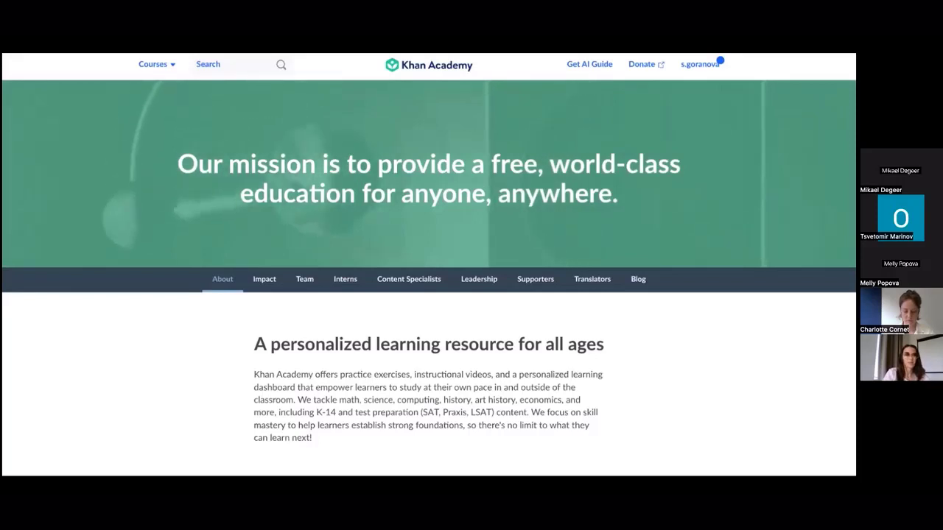
Examine the English About page, from the mission statement through the free tools, global classroom, testimonial and team sections.
scroll(429, 265, down, 2)
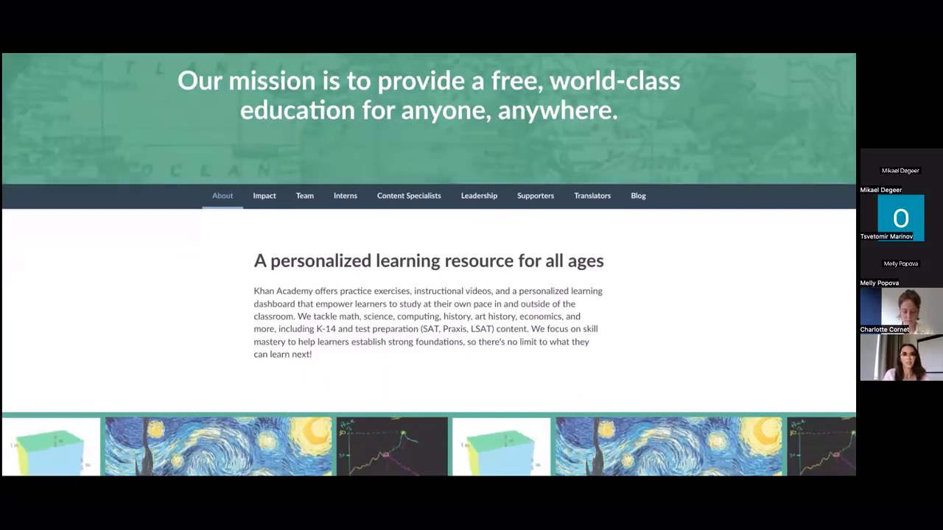
scroll(429, 265, down, 1)
scroll(429, 265, down, 3)
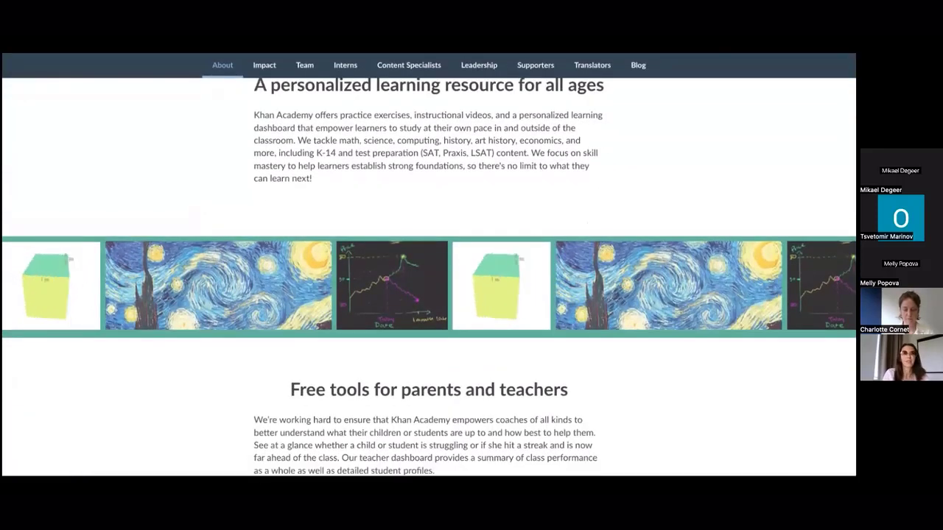
scroll(428, 277, down, 2)
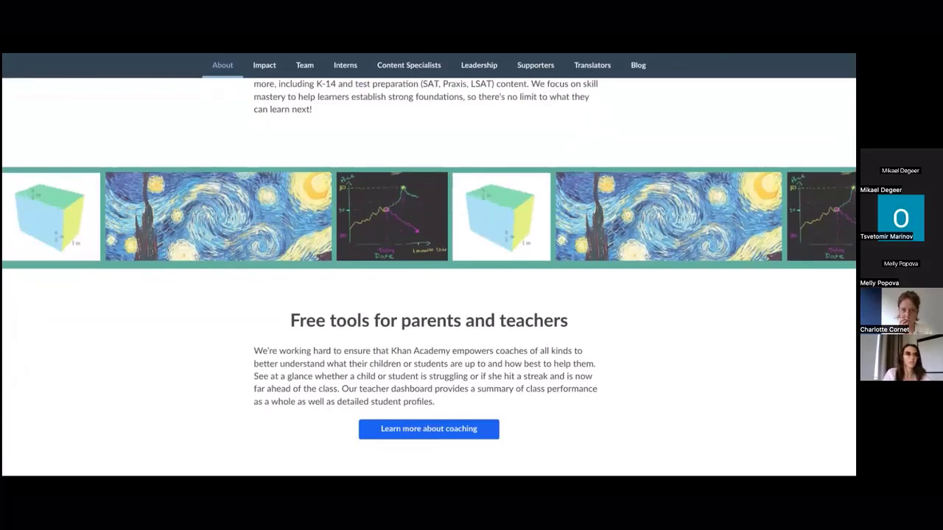
scroll(429, 277, down, 2)
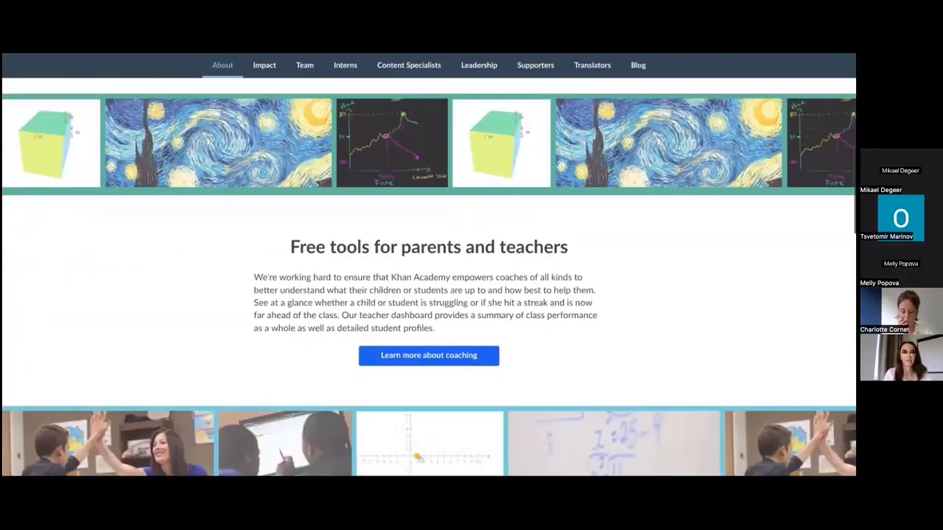
scroll(429, 277, down, 1)
scroll(429, 277, down, 8)
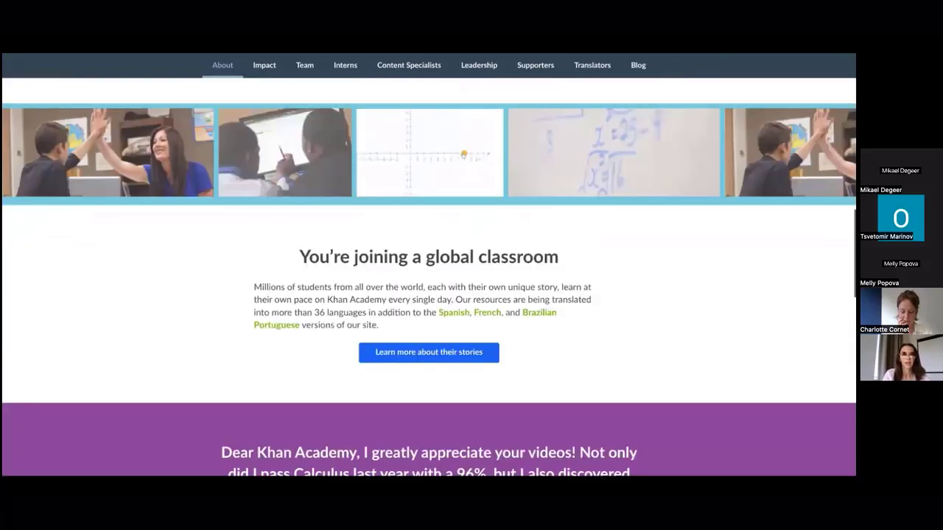
scroll(429, 277, down, 10)
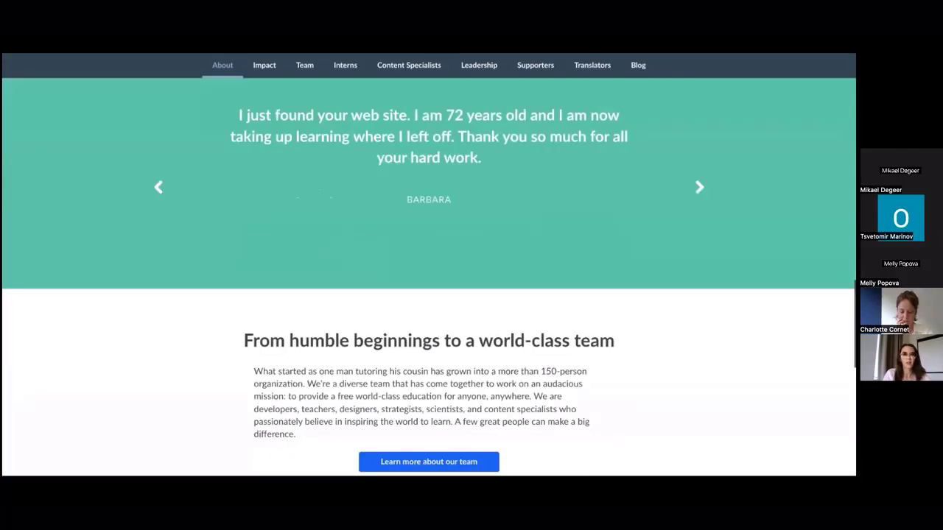
scroll(429, 277, up, 12)
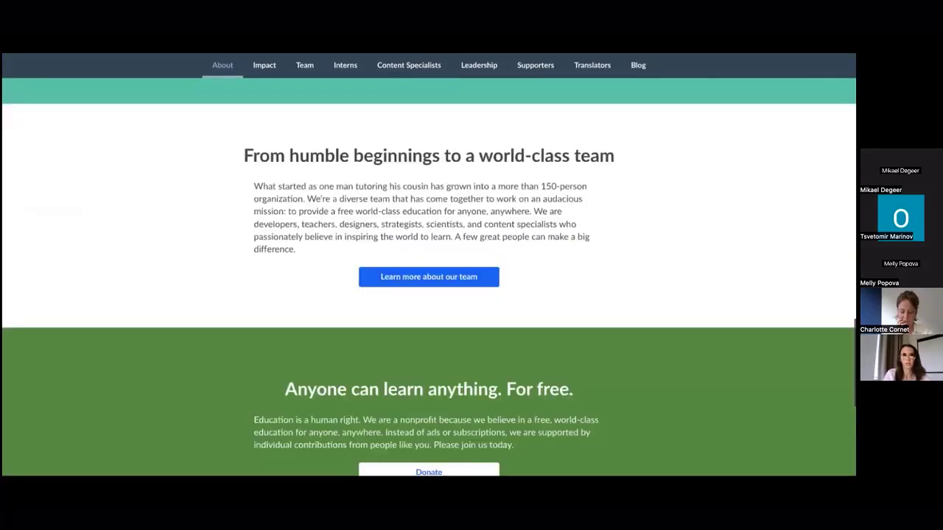
scroll(428, 277, up, 6)
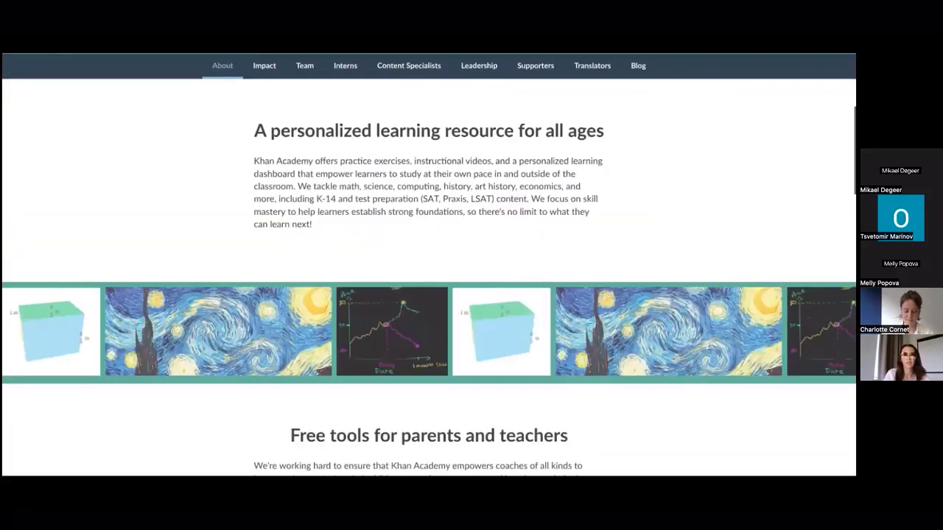
scroll(429, 277, up, 4)
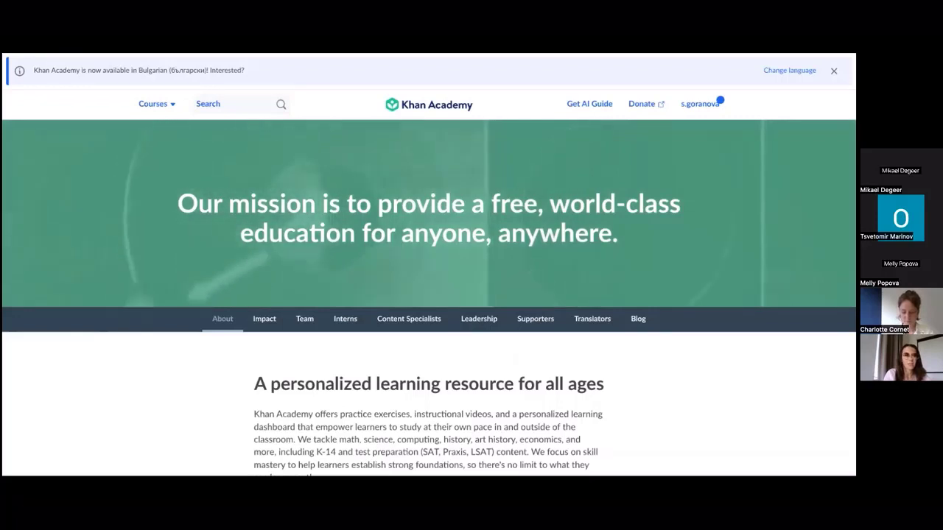
scroll(430, 265, down, 1)
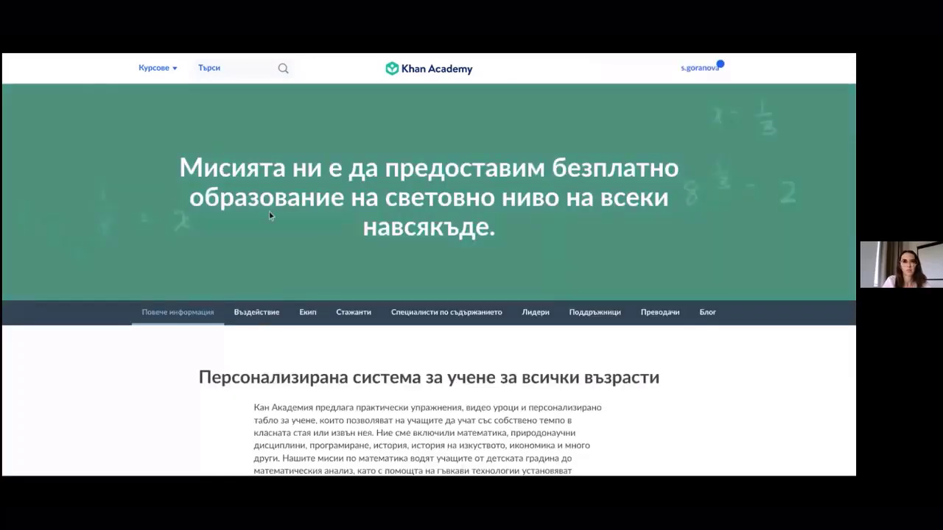
Look through the Bulgarian About page, check the account options, and go to the teacher dashboard.
scroll(269, 210, down, 10)
scroll(269, 211, up, 10)
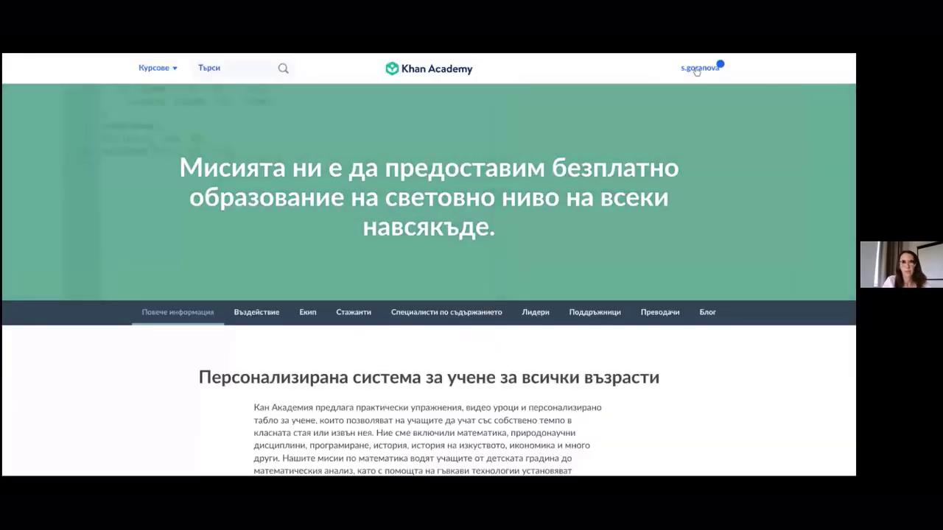
click(696, 69)
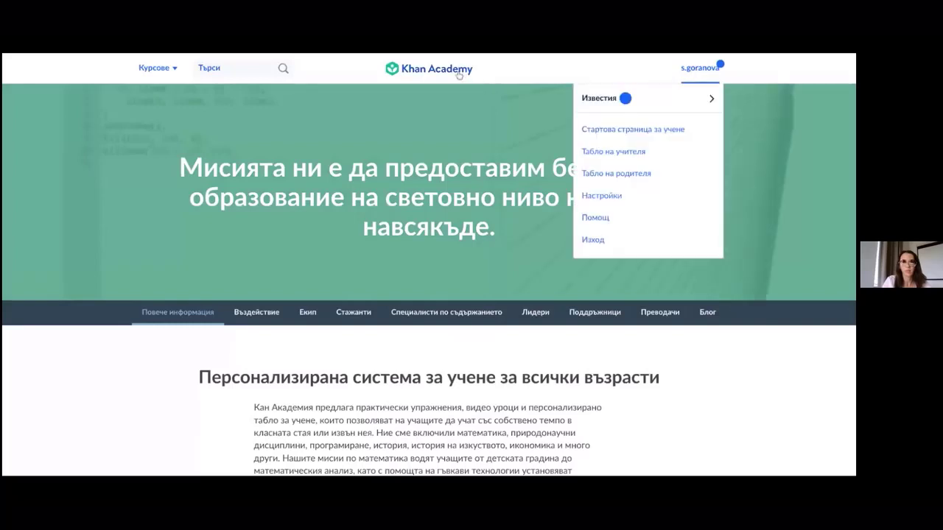
click(458, 74)
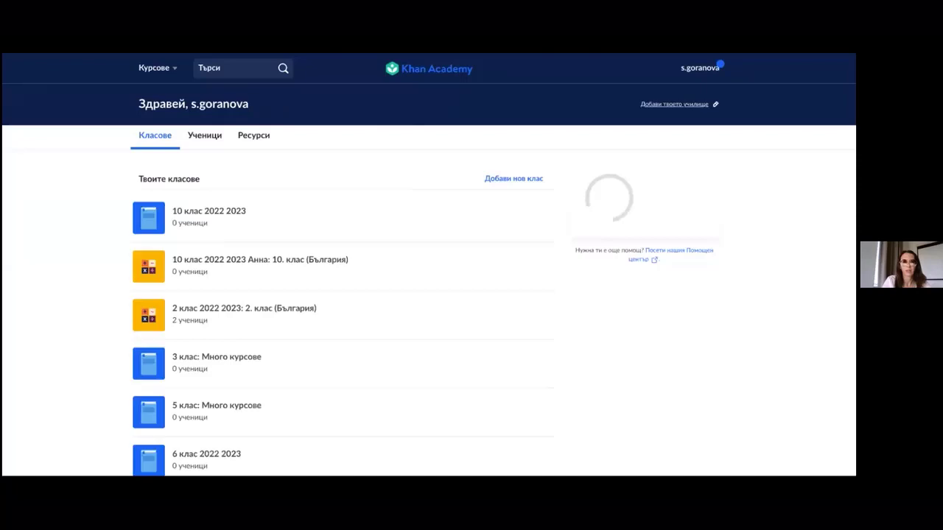
Open the teacher dashboard's resources and look through the units for teachers, students, parents and out-of-school programs.
click(259, 140)
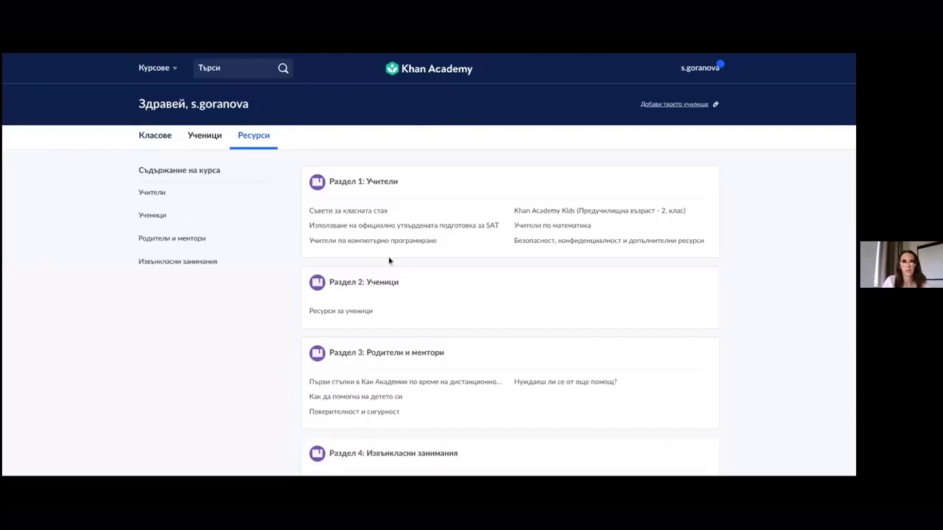
scroll(389, 260, down, 5)
scroll(389, 260, up, 5)
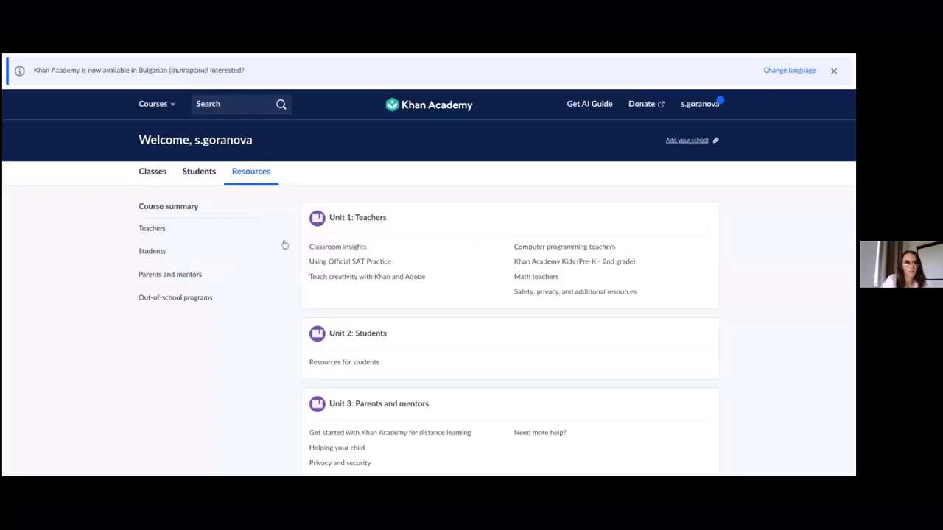
Switch from the resources to the class list and open the Koalas: 2nd grade class.
click(159, 174)
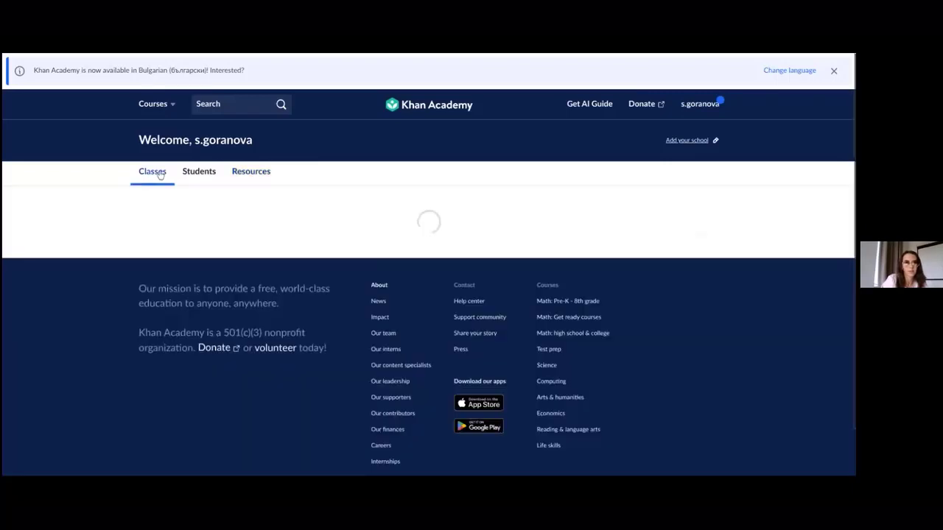
scroll(226, 243, down, 1)
scroll(227, 243, down, 5)
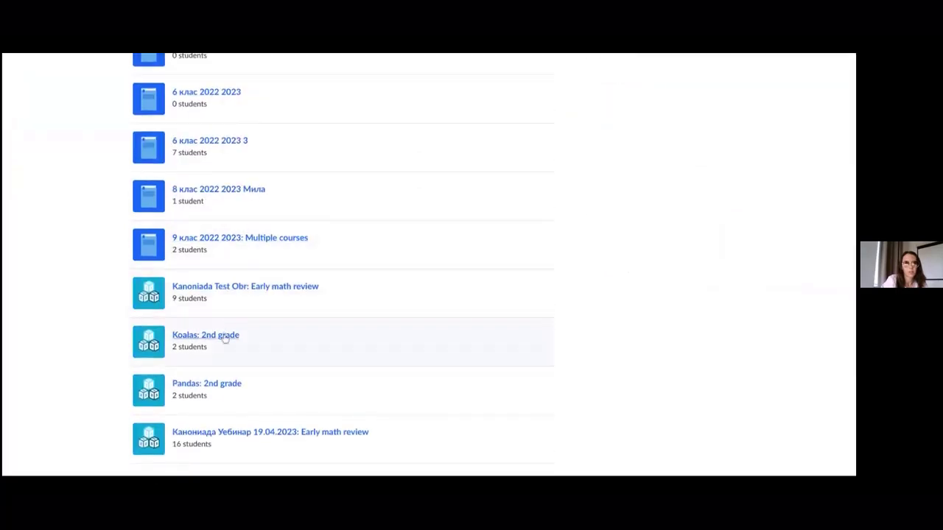
click(221, 336)
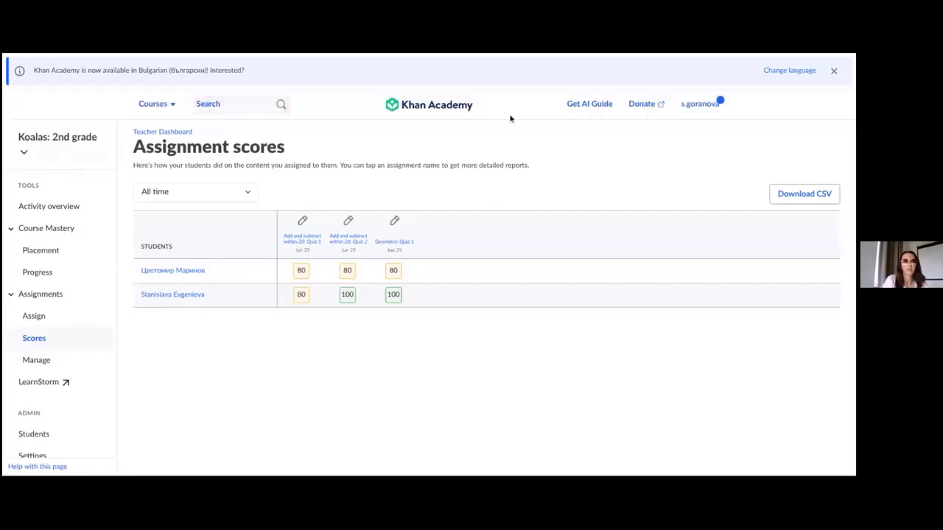
Return to the teacher dashboard, glance over the classes, and open the overall list of students.
click(437, 104)
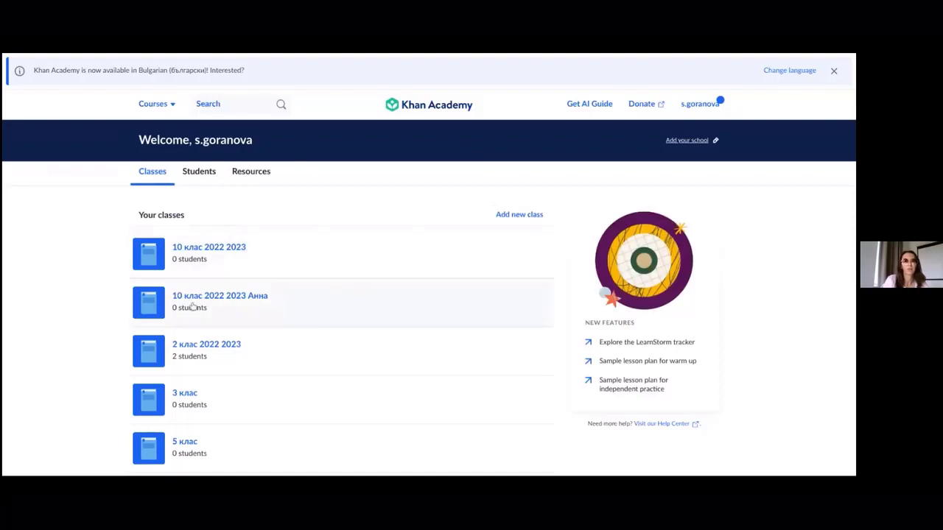
scroll(194, 306, down, 3)
scroll(193, 306, up, 2)
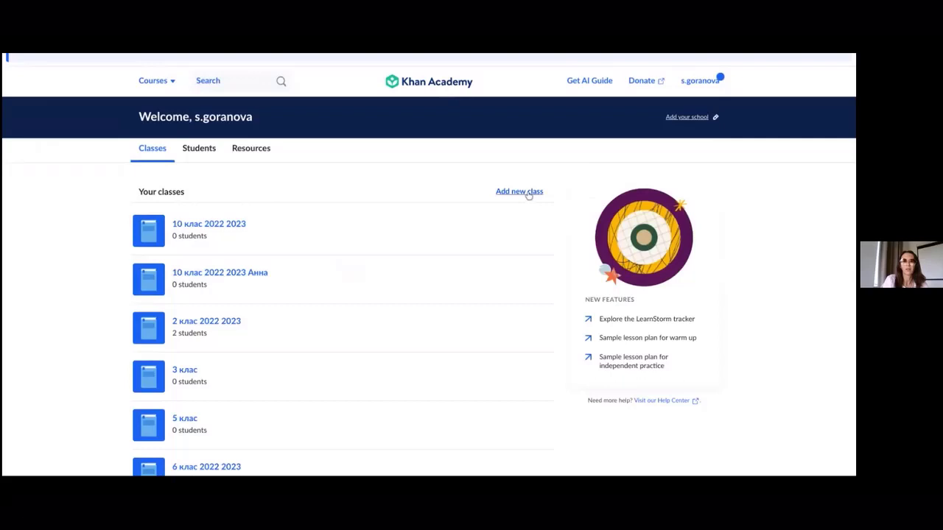
click(199, 150)
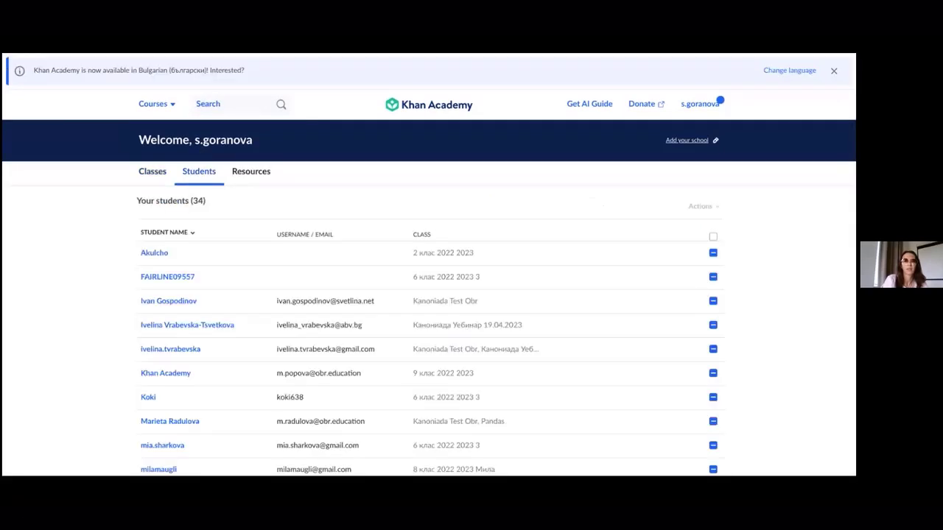
Go back to the class list and examine all the classes, from the numbered grades to the early math review groups.
click(160, 177)
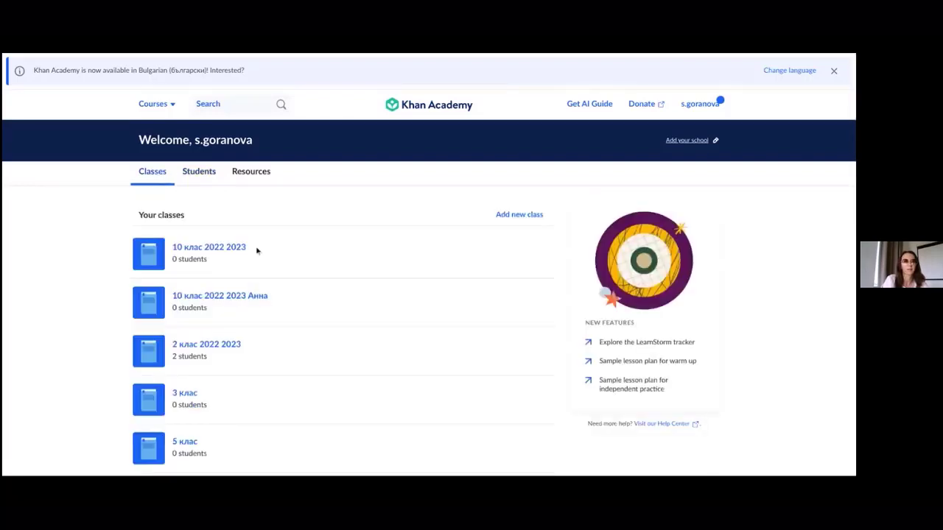
scroll(330, 306, down, 5)
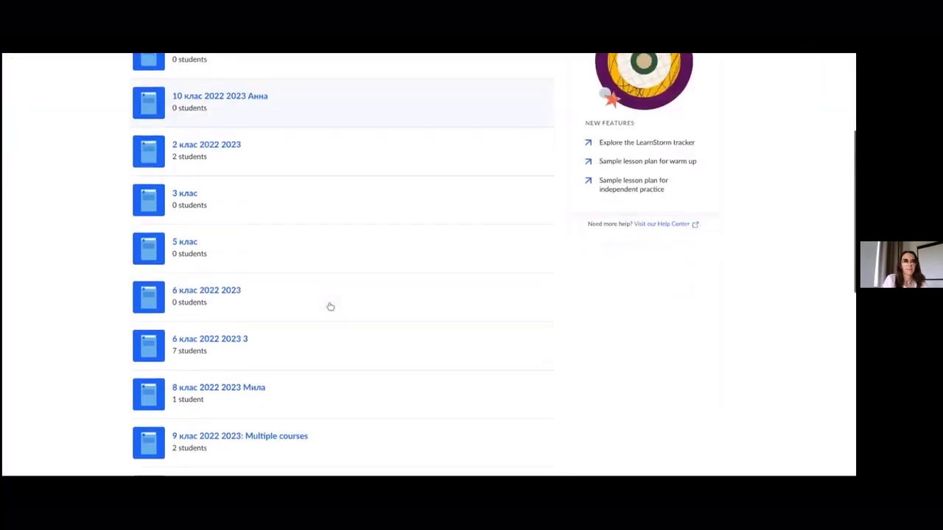
scroll(330, 306, down, 5)
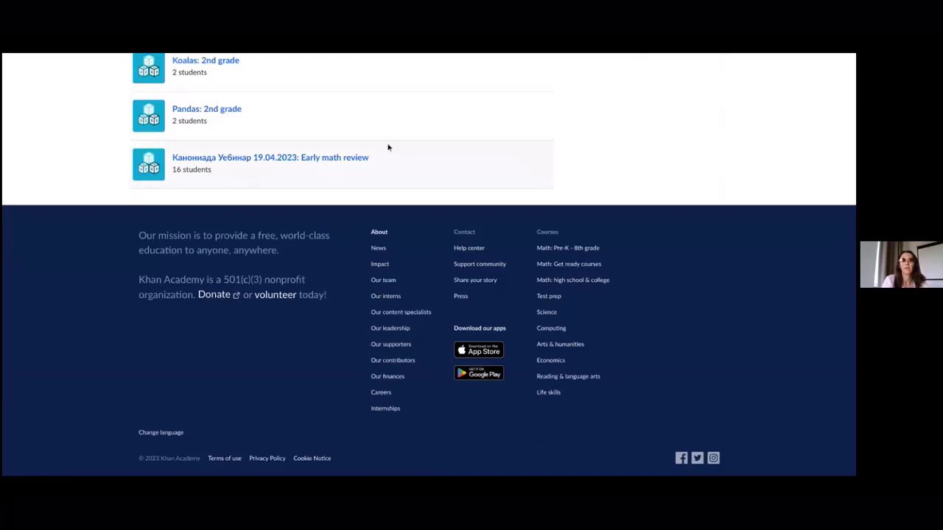
scroll(388, 148, up, 15)
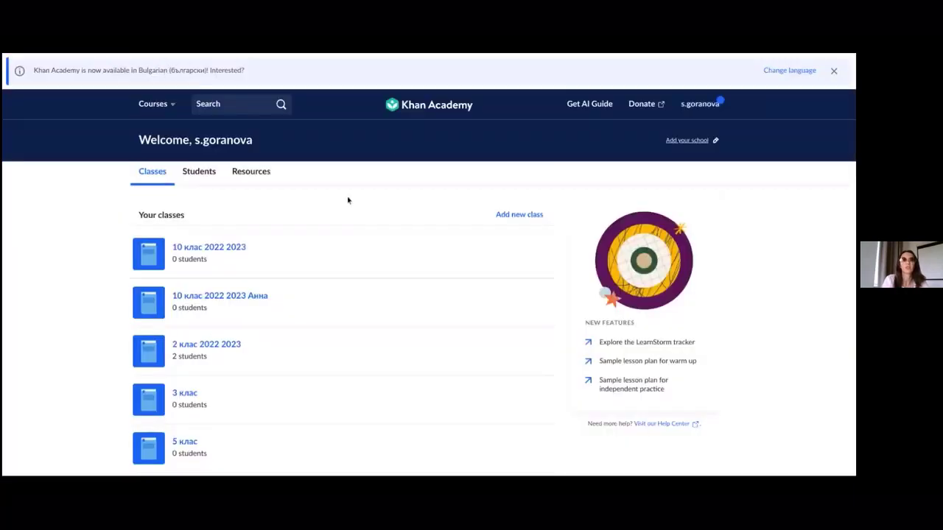
scroll(393, 273, down, 15)
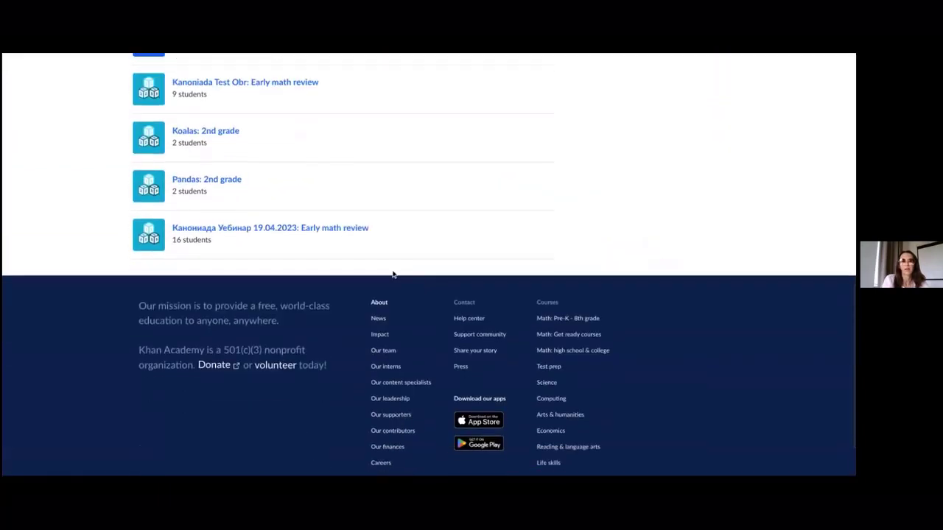
scroll(393, 274, up, 15)
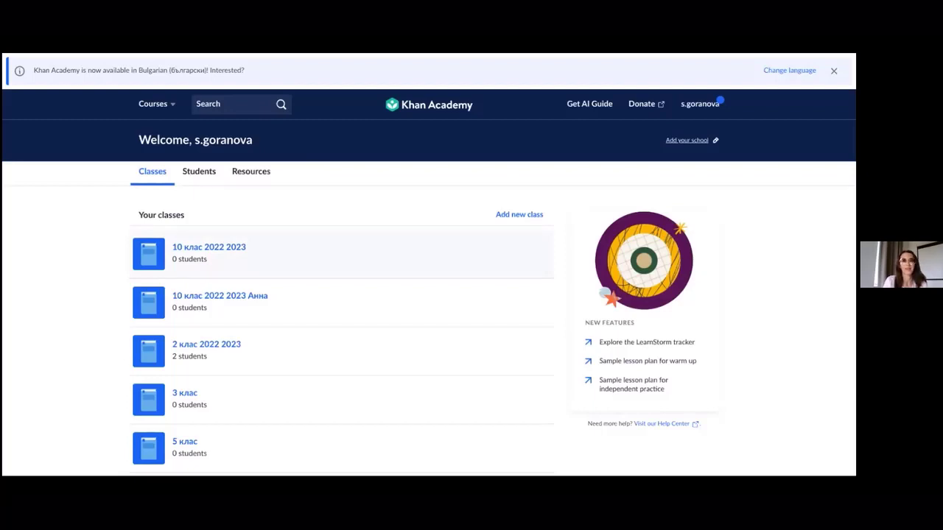
scroll(427, 295, down, 1)
scroll(427, 295, up, 1)
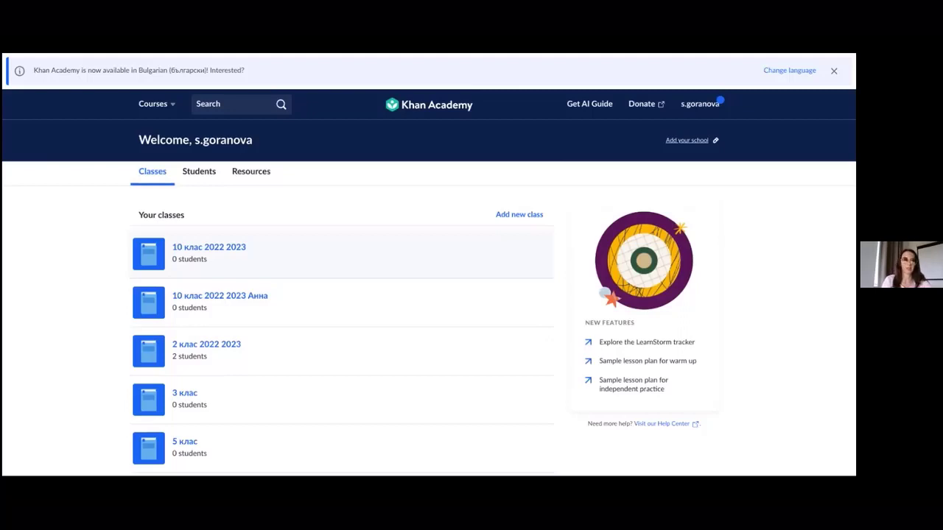
scroll(207, 236, down, 3)
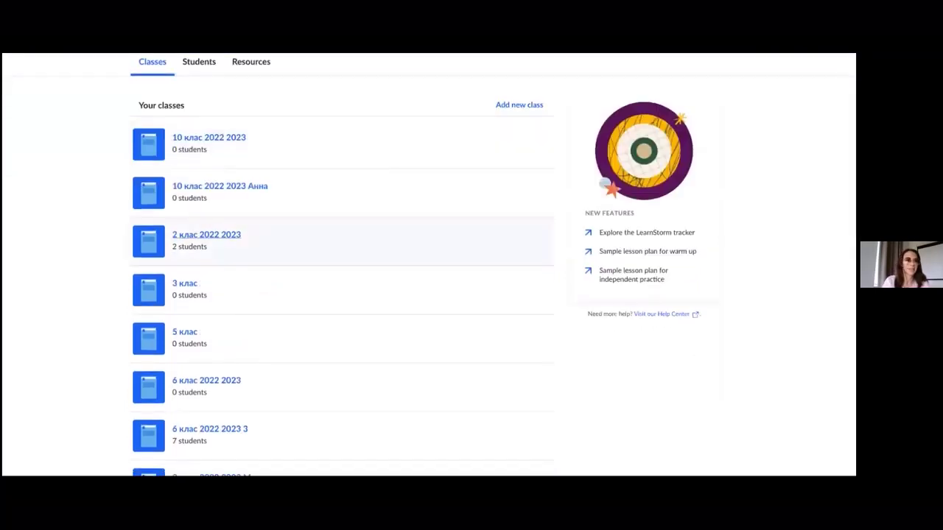
scroll(206, 235, down, 8)
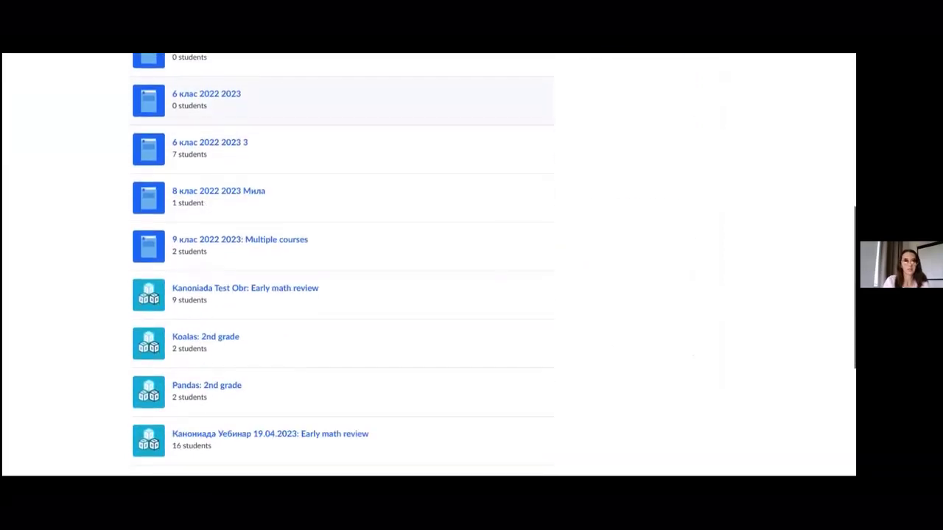
scroll(206, 235, down, 2)
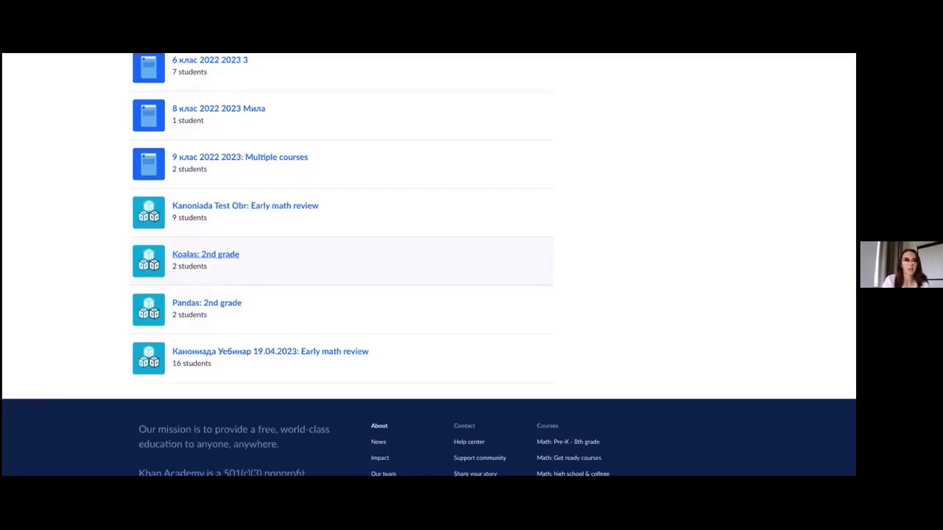
scroll(427, 265, up, 10)
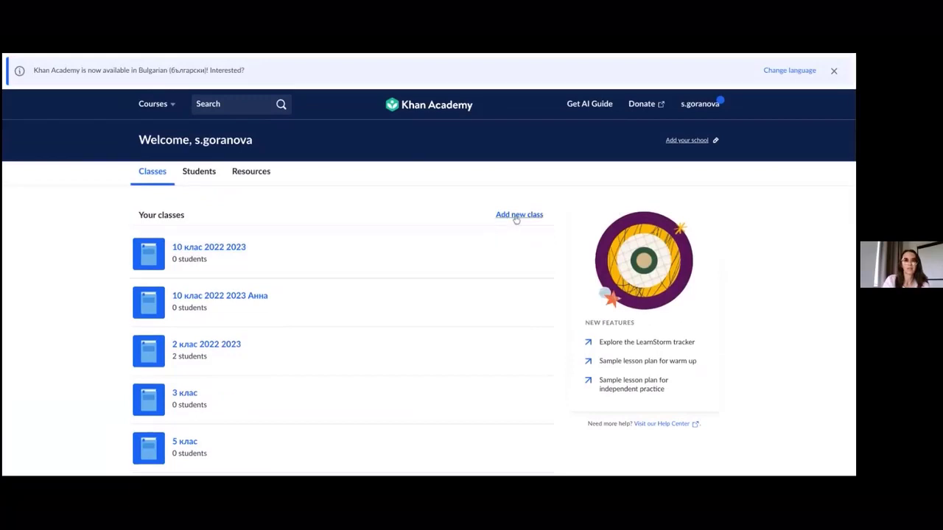
Open the Koalas: 2nd grade class to display its assignment scores.
scroll(515, 219, down, 5)
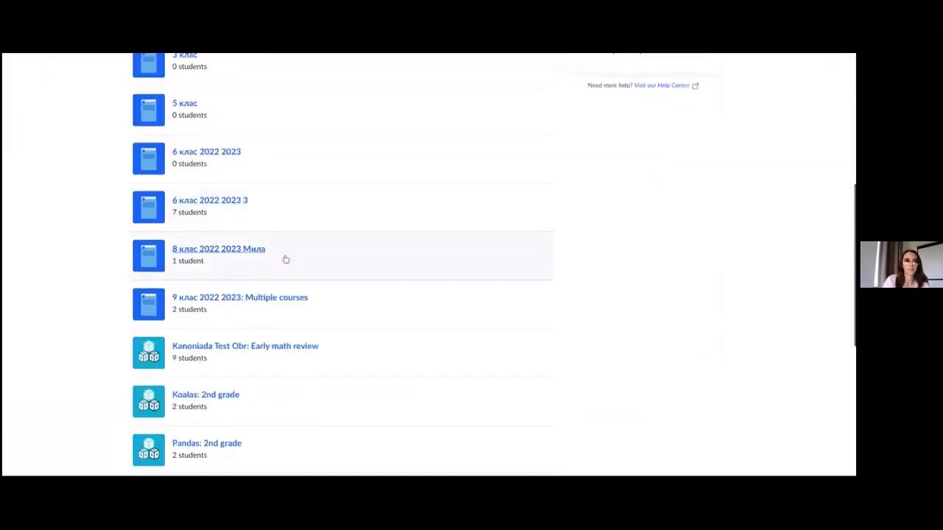
scroll(274, 309, down, 1)
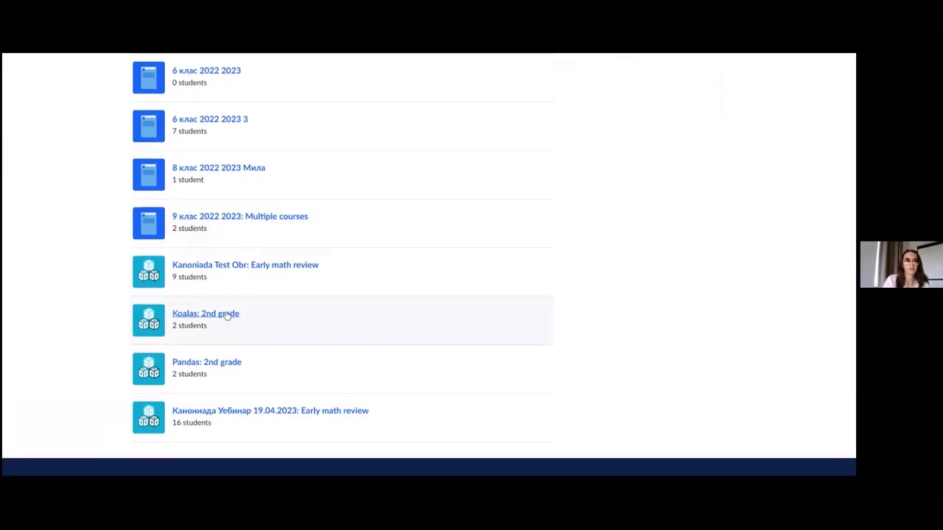
click(228, 315)
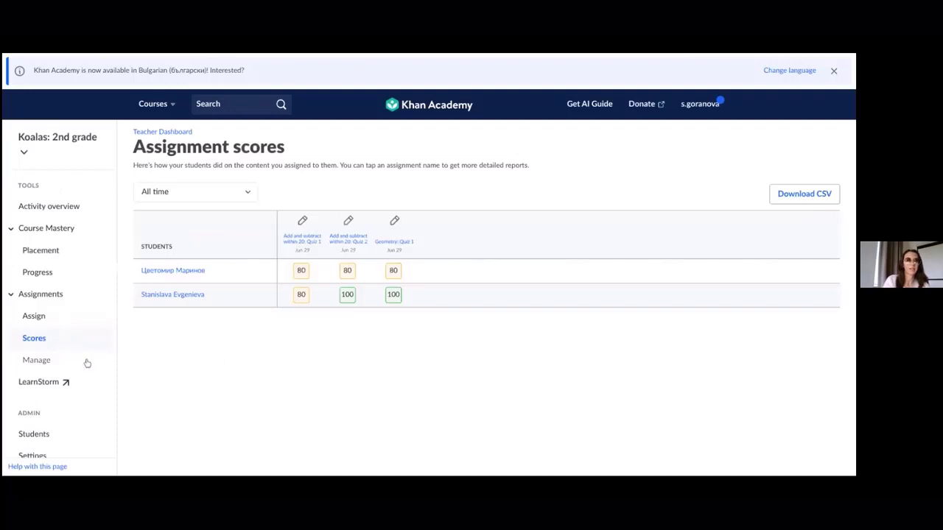
Open the Koalas: 2nd grade class's student roster, then return to its assignment scores.
scroll(86, 363, down, 2)
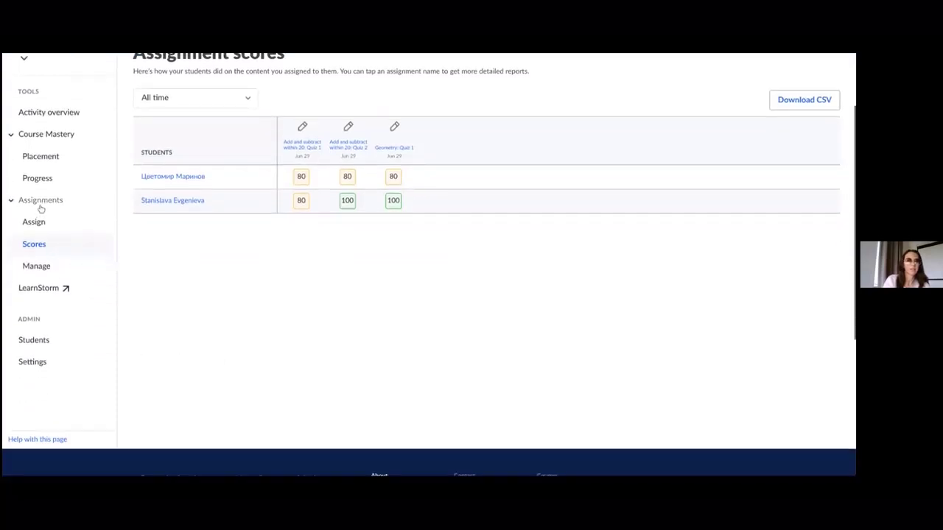
scroll(213, 204, up, 1)
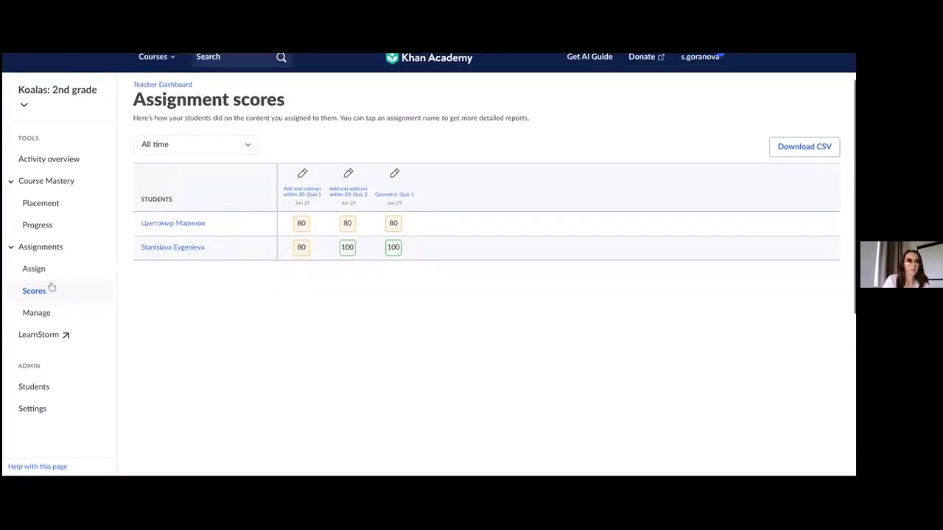
click(33, 388)
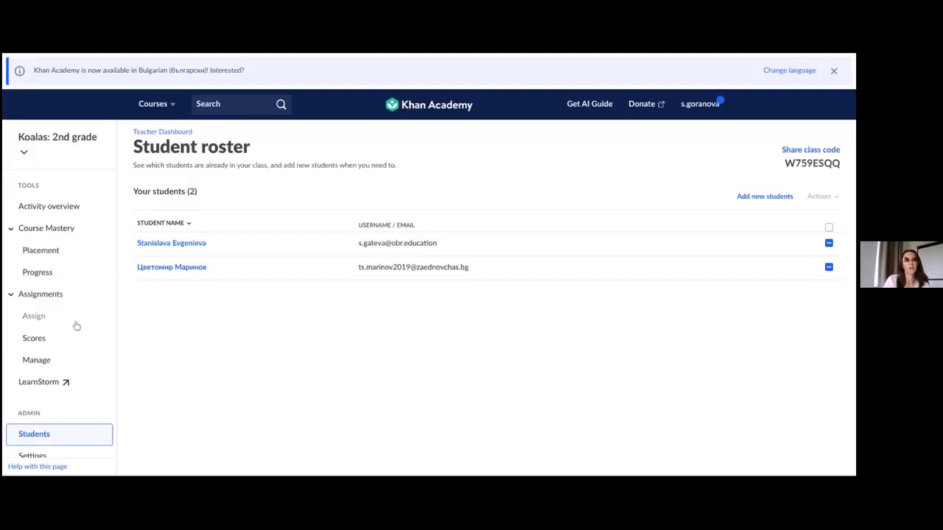
click(39, 344)
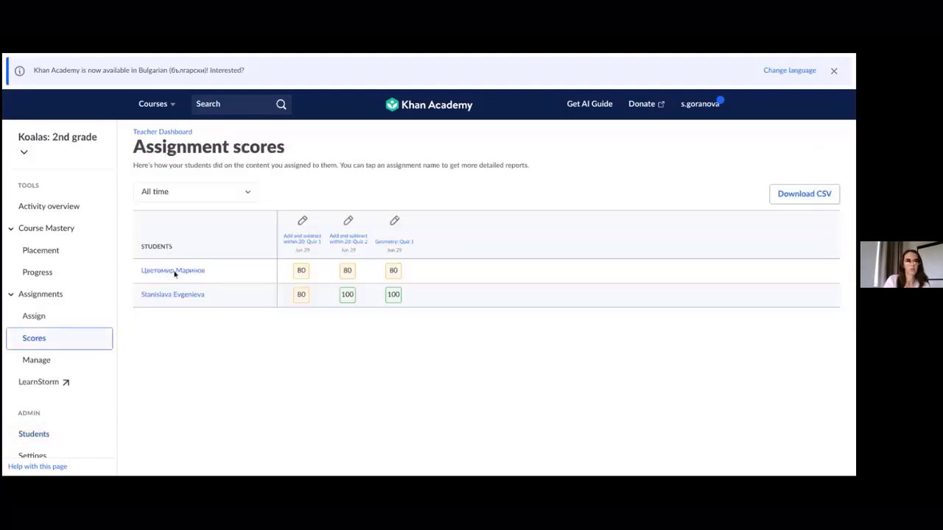
Open the content assignment page for the Koalas class and look over the 2nd grade units from Add and subtract within 20 to Geometry.
click(42, 317)
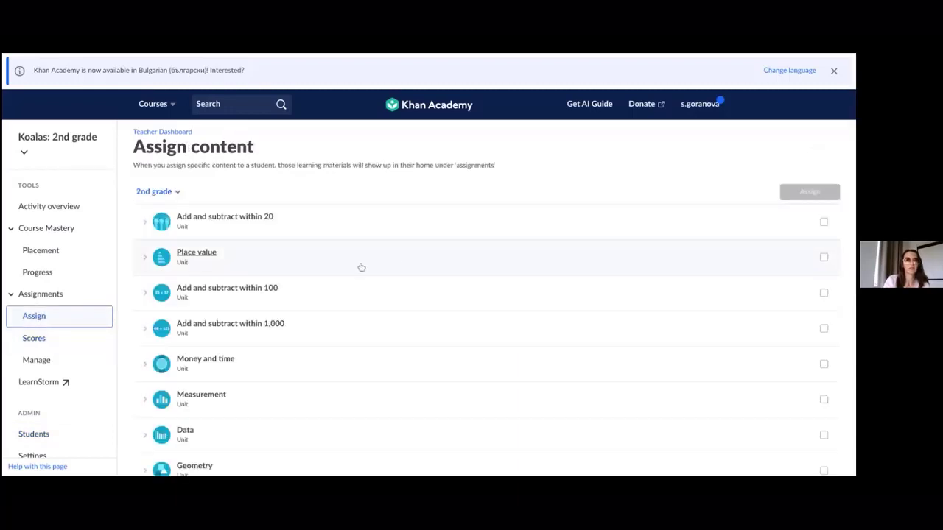
scroll(361, 268, down, 1)
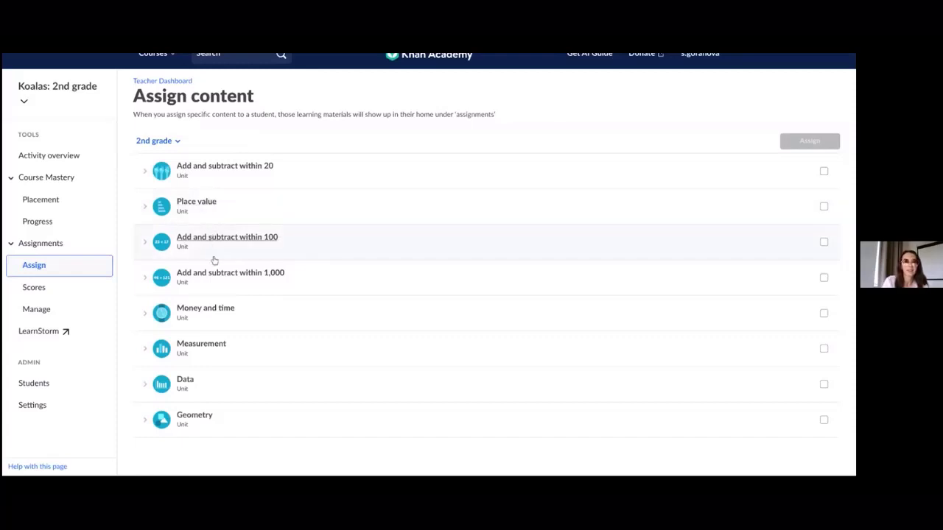
scroll(214, 261, down, 1)
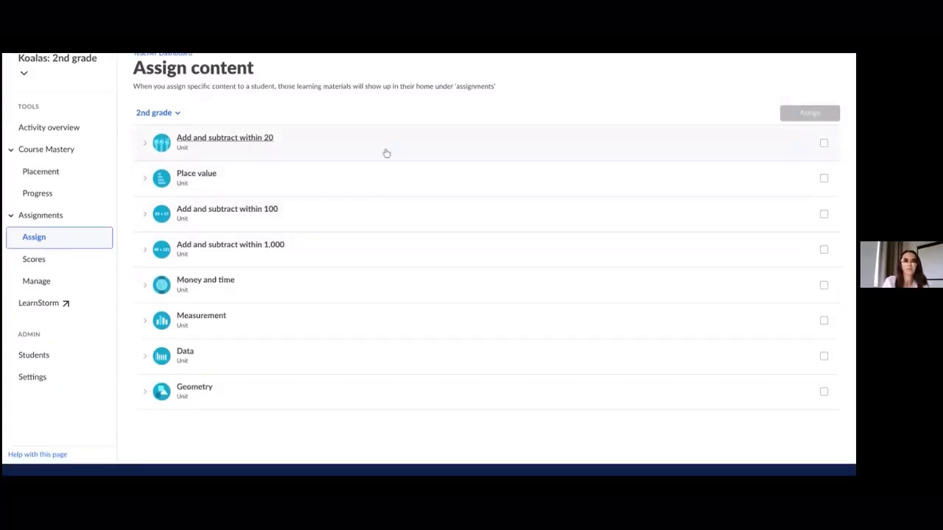
Try selecting the whole Add and subtract within 20 unit for assignment, and clear the selection again.
click(824, 143)
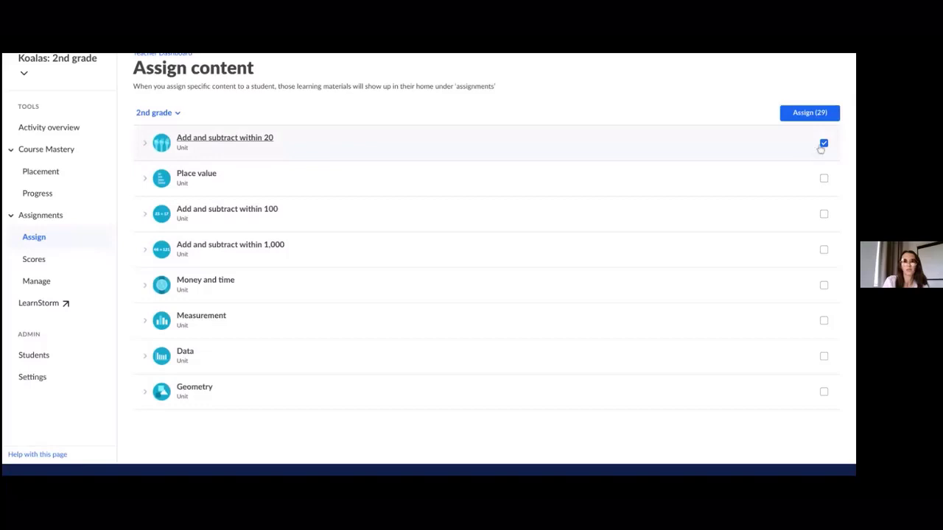
click(824, 143)
click(824, 143)
click(825, 144)
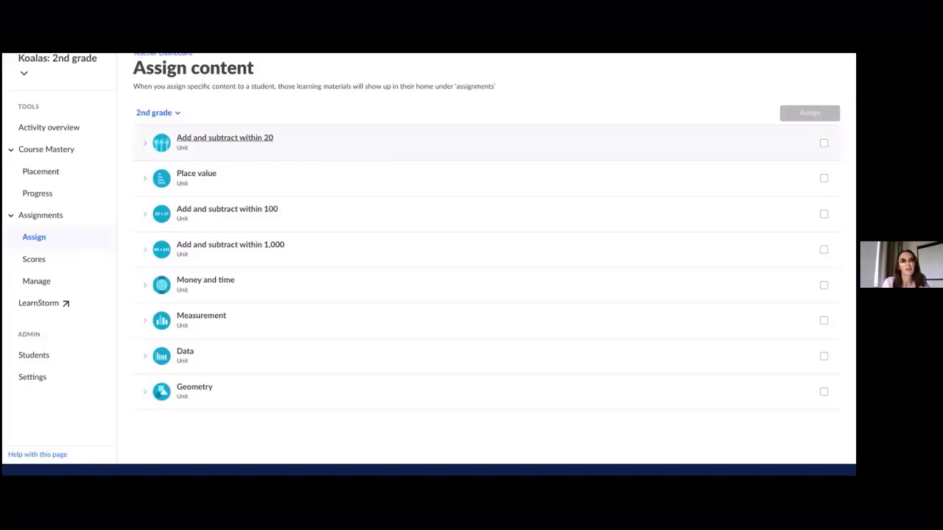
Go from the 2nd grade unit list back to the class's assignment scores and open LearnStorm.
scroll(430, 266, down, 2)
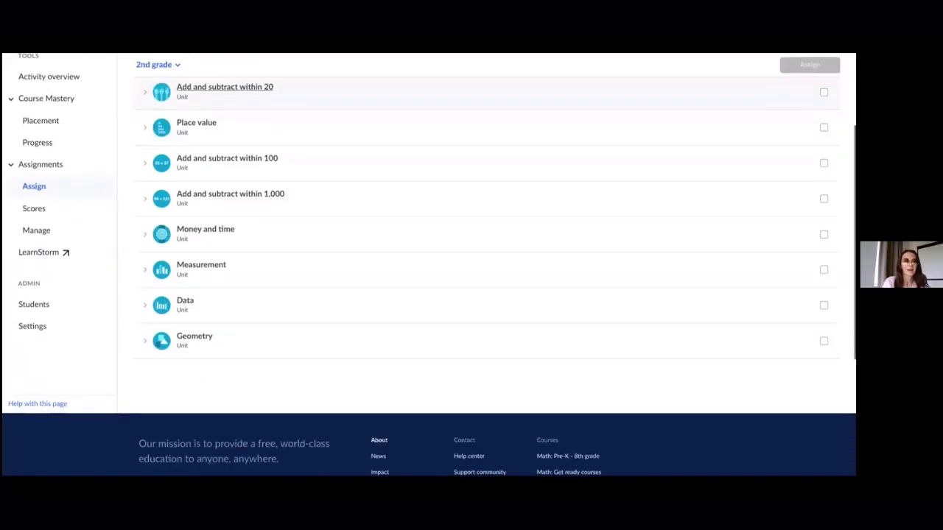
scroll(429, 266, up, 3)
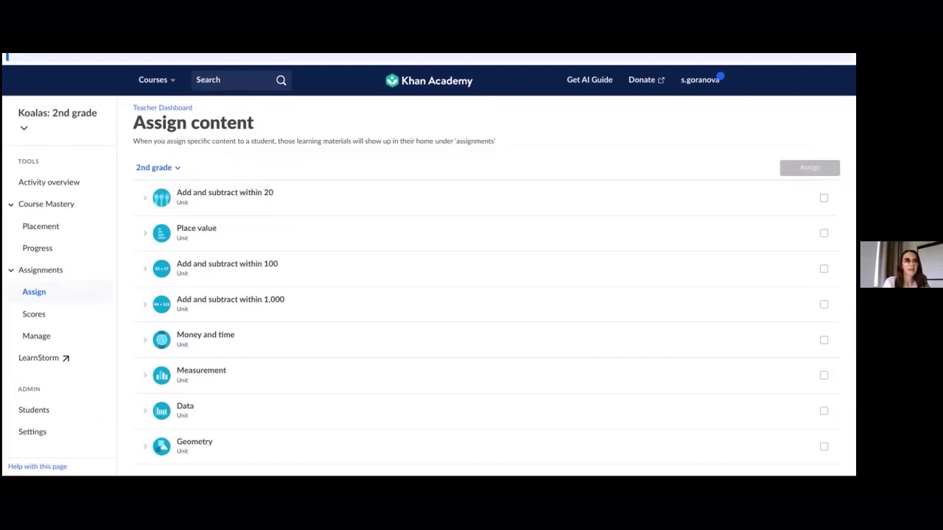
scroll(487, 295, down, 1)
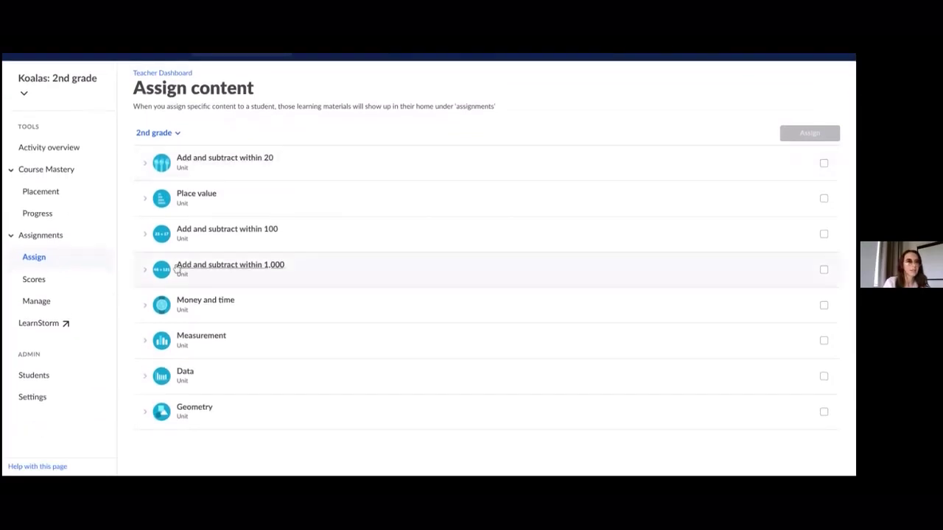
click(37, 281)
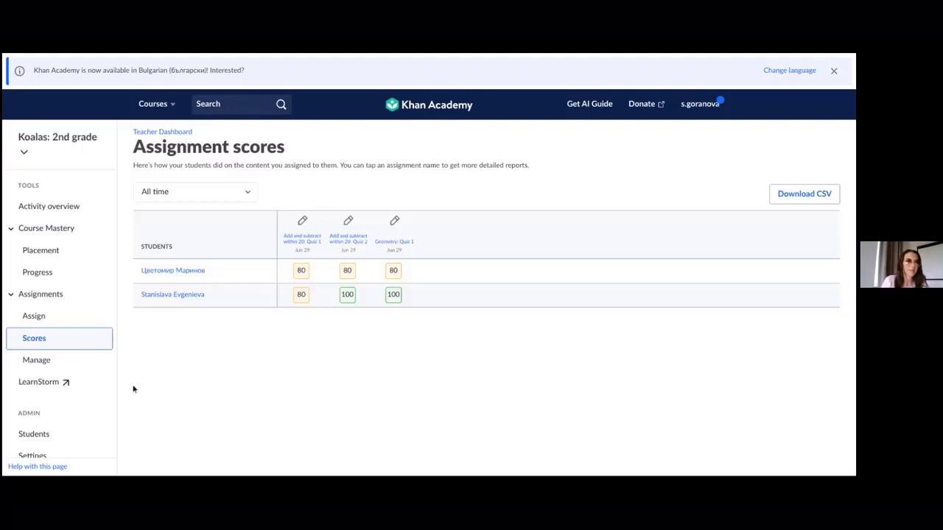
click(38, 385)
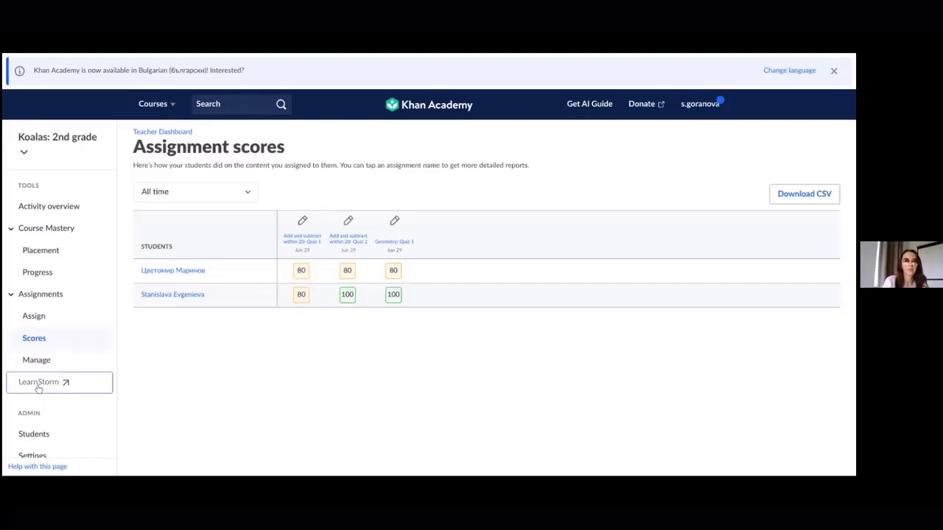